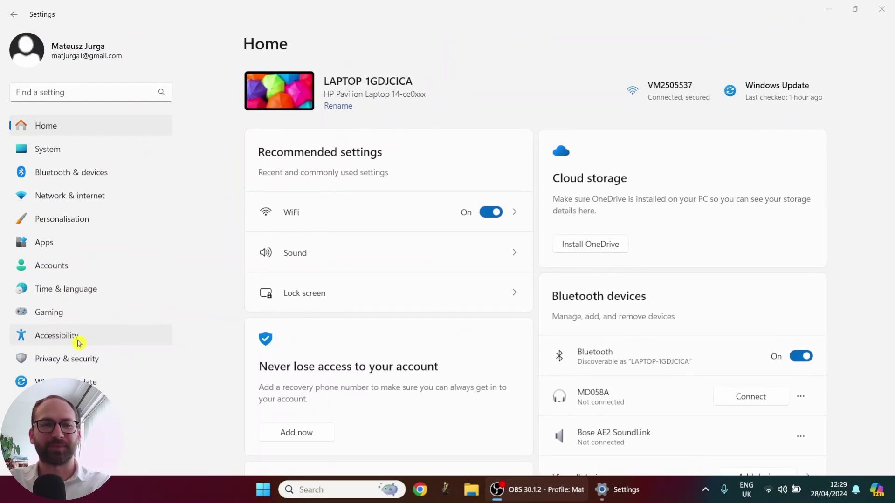
- Go to Settings' Accessibility > Interaction > Speech page, where the voice access toggle is
left_click(282, 252)
scroll(365, 307, "down", 5)
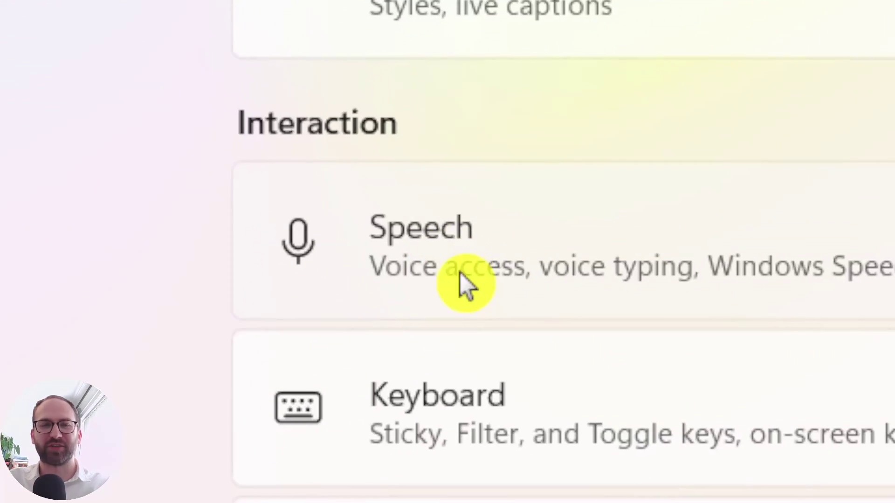
left_click(486, 267)
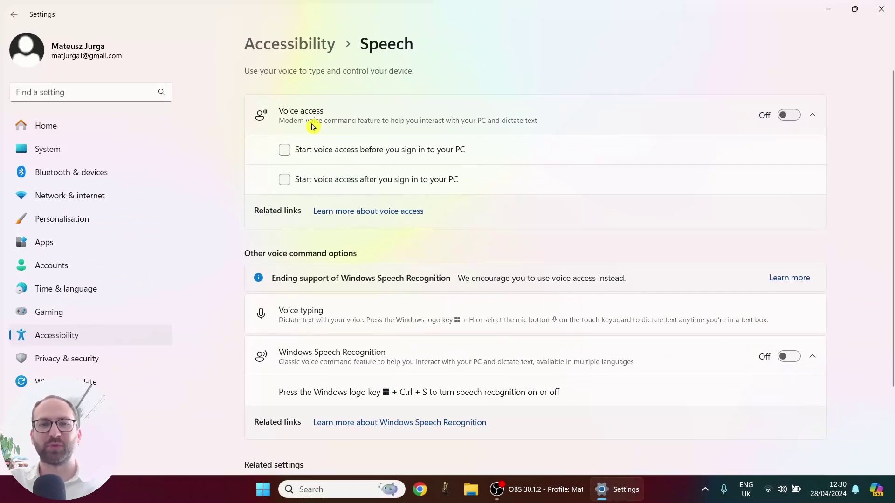
- Switch the Voice access toggle from Off to On
left_click(793, 120)
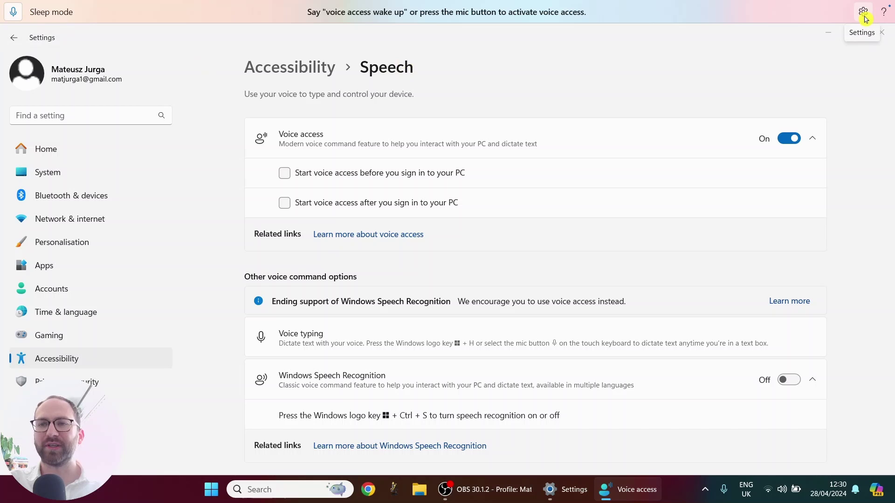
left_click(863, 14)
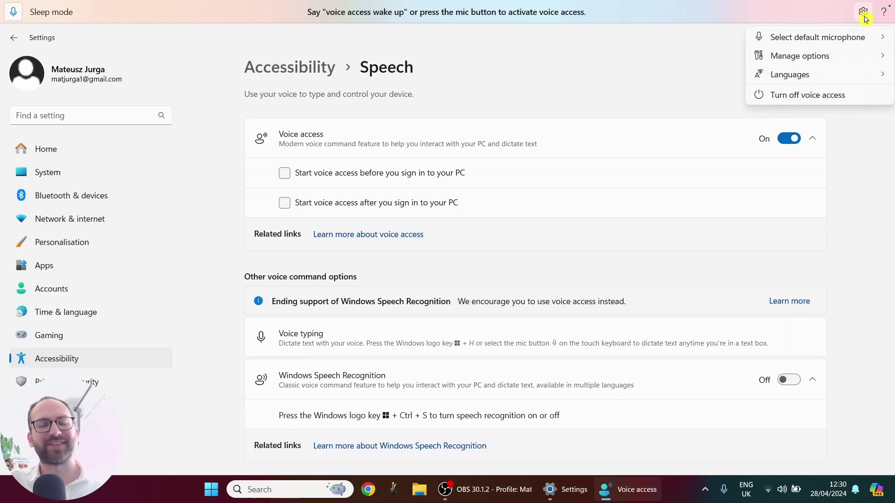
mouse_move(849, 41)
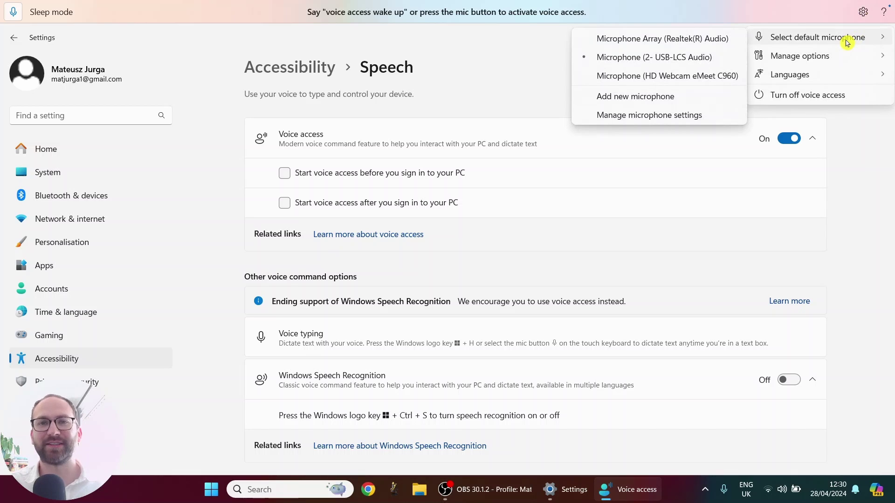
mouse_move(815, 61)
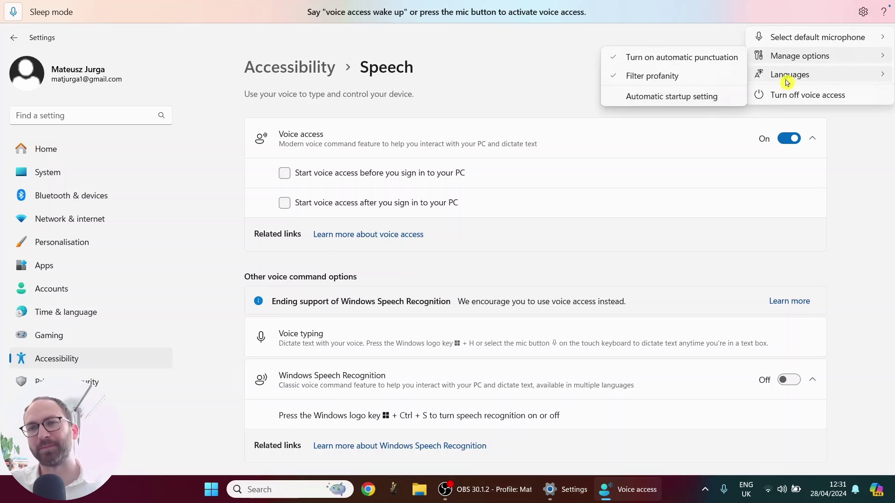
mouse_move(789, 82)
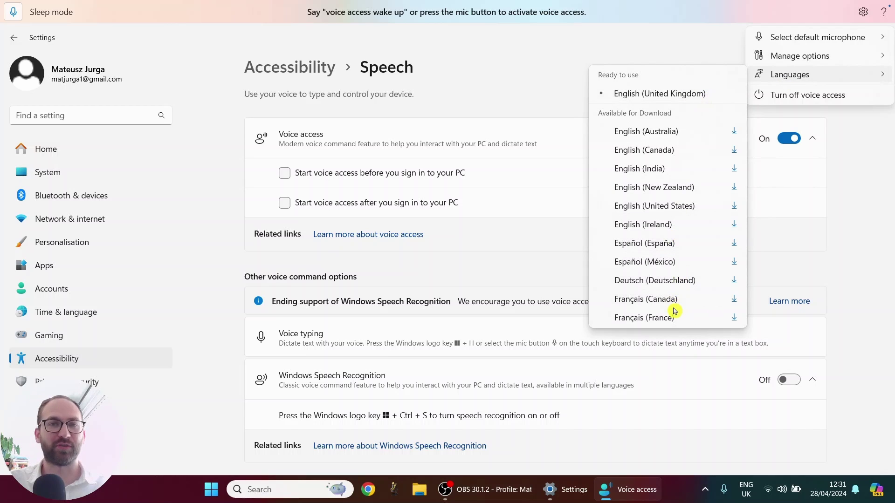
left_click(639, 9)
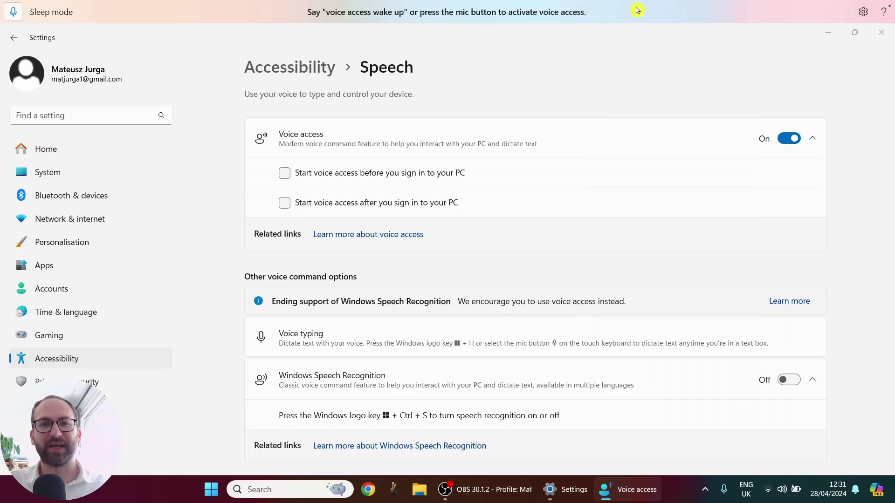
- Wake voice access from sleep so it listens for dictation into Notepad
left_click(12, 18)
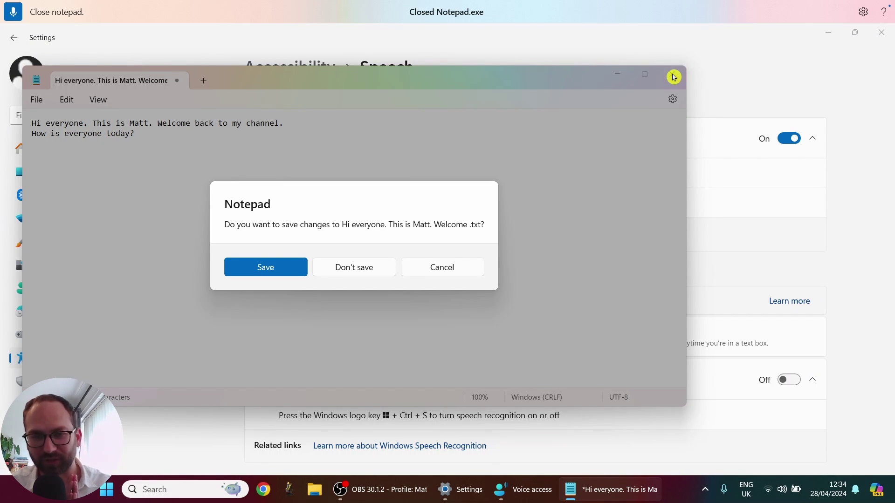
- Choose Don't save to discard the dictated note and close Notepad
left_click(356, 267)
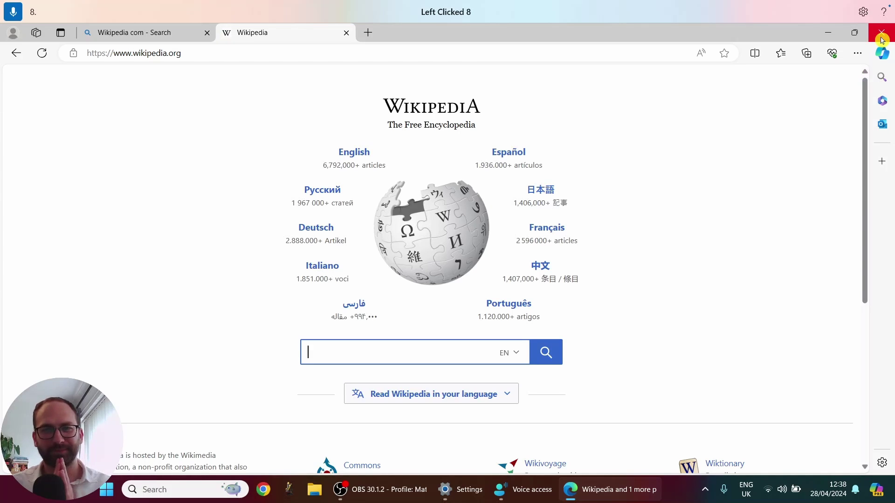
- In a new Edge tab, search Bing for 'Speech recognition commands.'
key("ctrl+t")
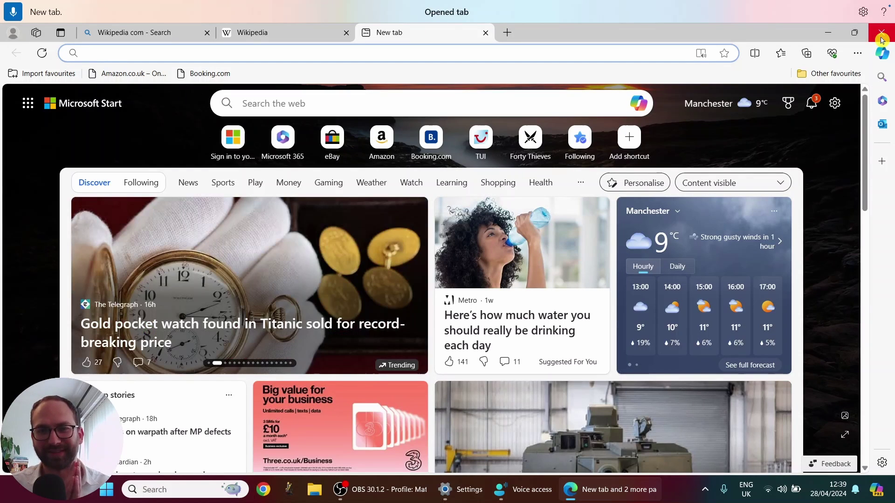
type("Speech recognition commands.")
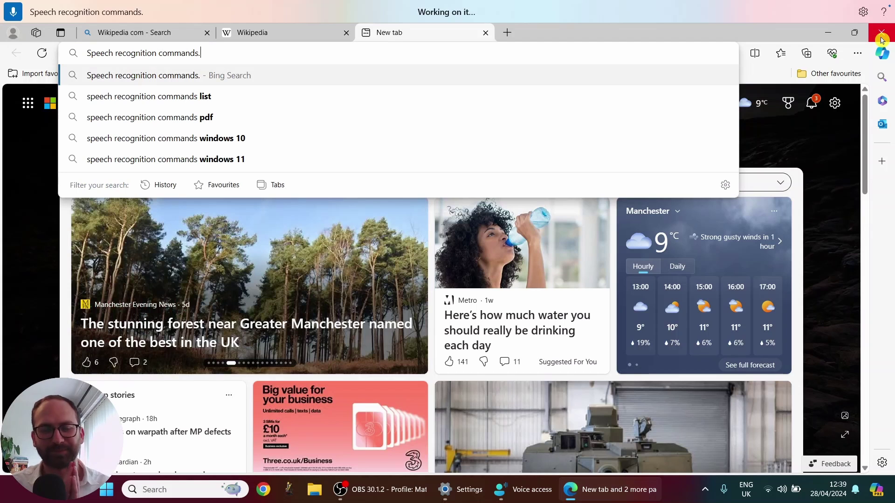
key("Return")
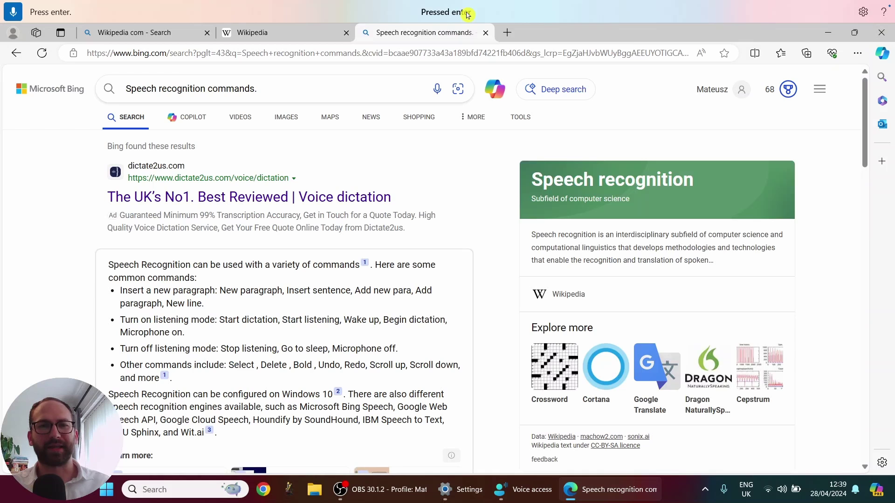
- Return voice access to sleep and scroll the Bing results to the Microsoft Support link
left_click(14, 14)
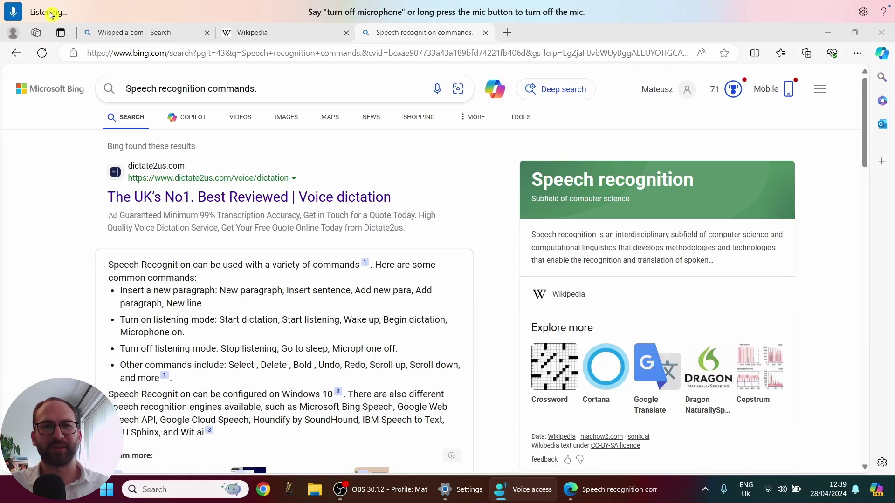
left_click(14, 14)
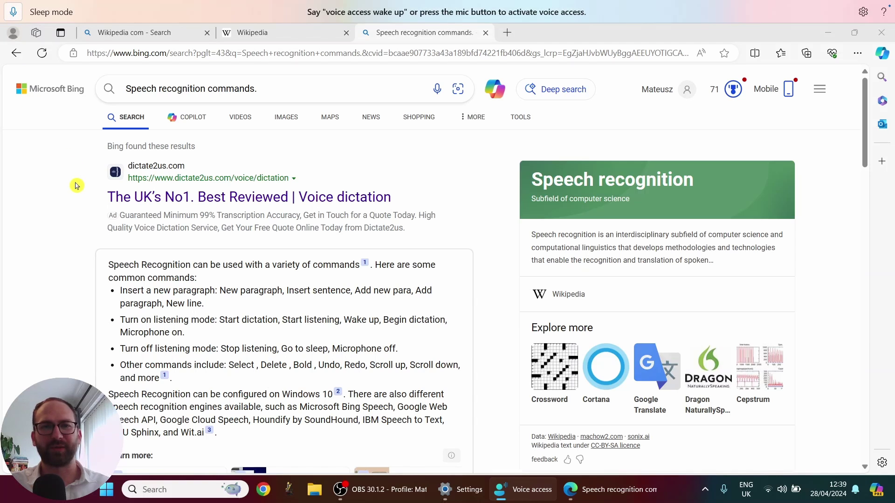
scroll(78, 184, "down", 4)
scroll(79, 183, "down", 6)
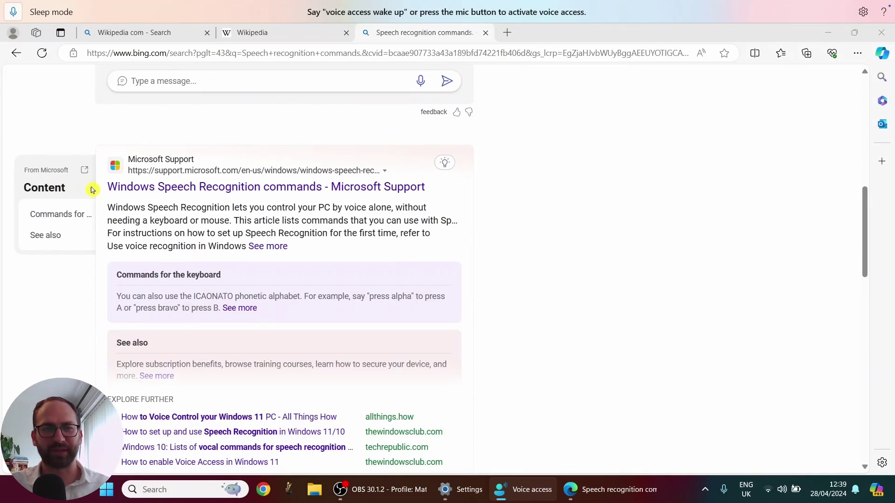
- Open the Windows Speech Recognition commands support article and read its dictation commands
left_click(204, 187)
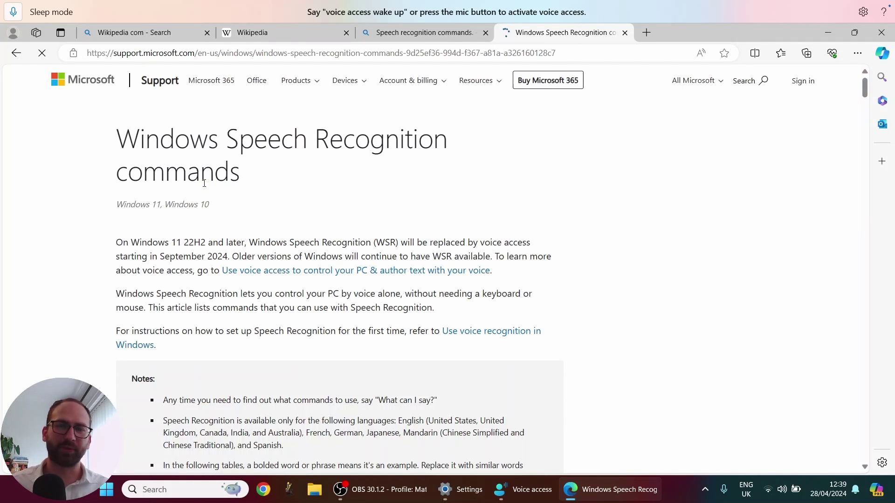
scroll(284, 196, "down", 2)
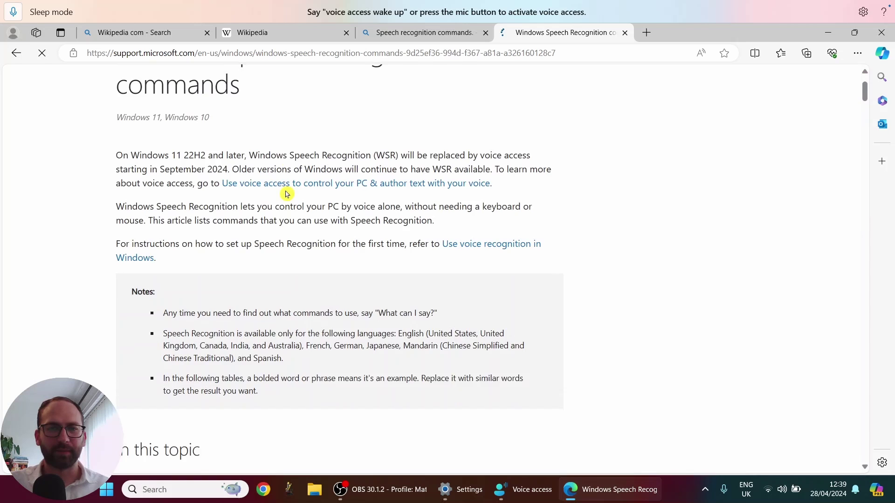
scroll(288, 203, "down", 4)
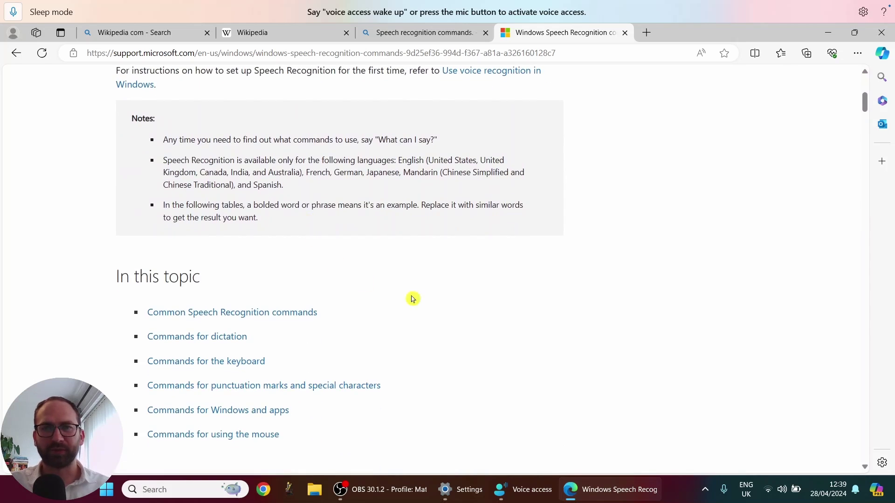
scroll(507, 330, "down", 9)
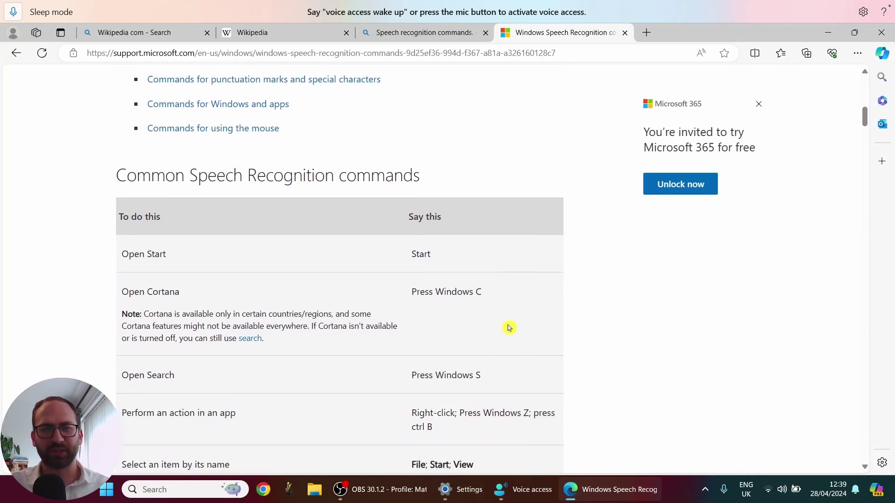
scroll(508, 323, "up", 2)
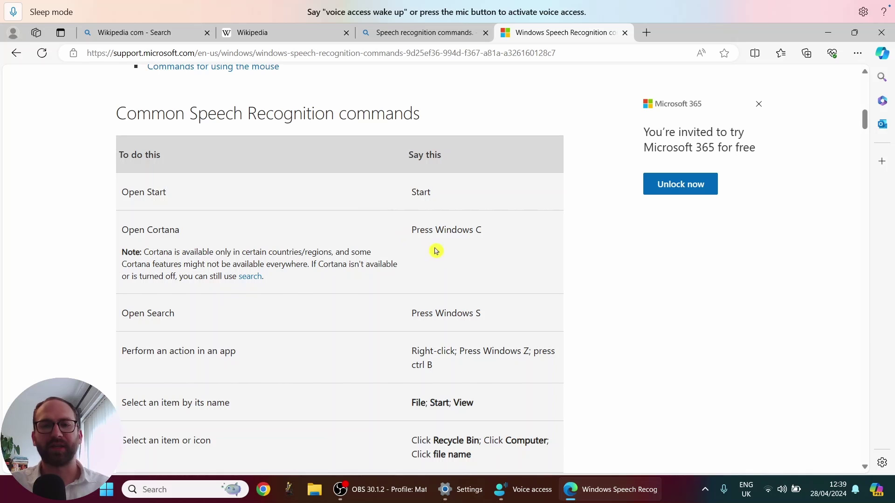
scroll(438, 282, "down", 8)
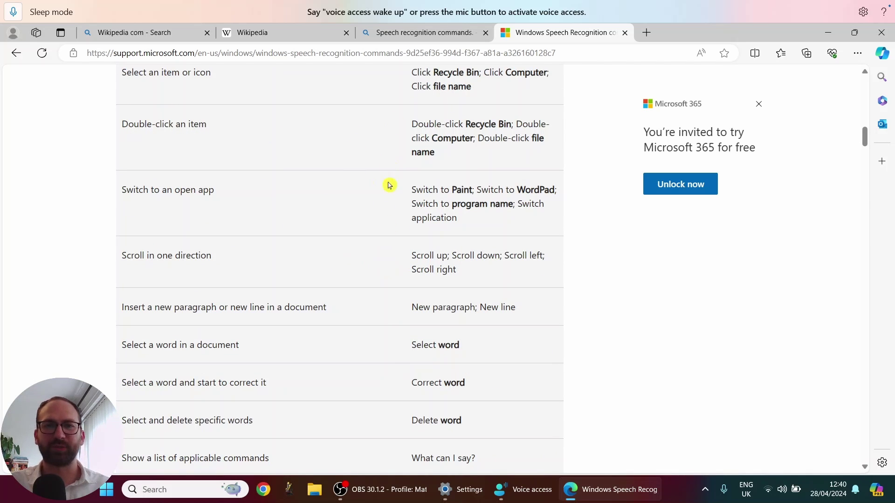
scroll(380, 217, "down", 1)
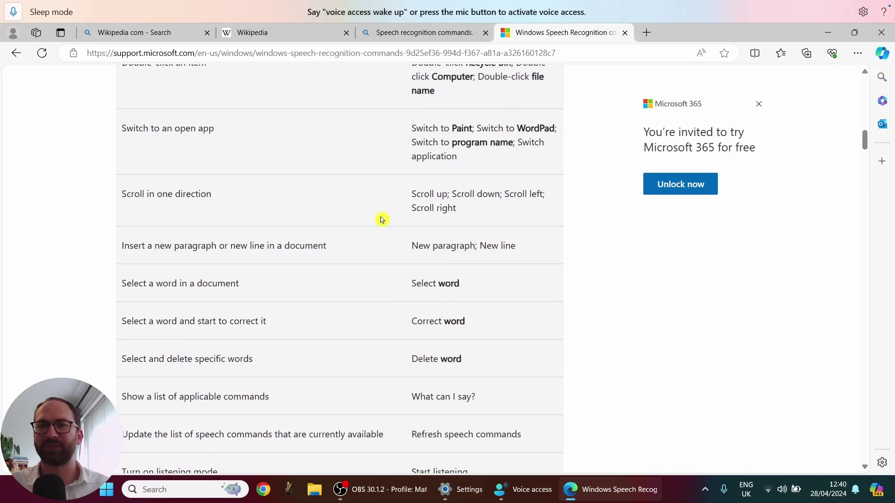
scroll(390, 201, "down", 2)
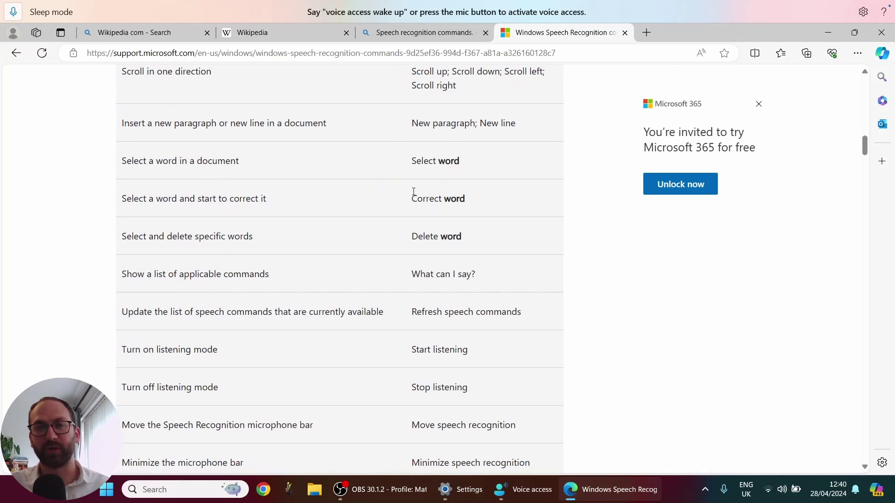
- Scroll past the keyboard commands to the punctuation marks and special characters table
scroll(354, 210, "down", 4)
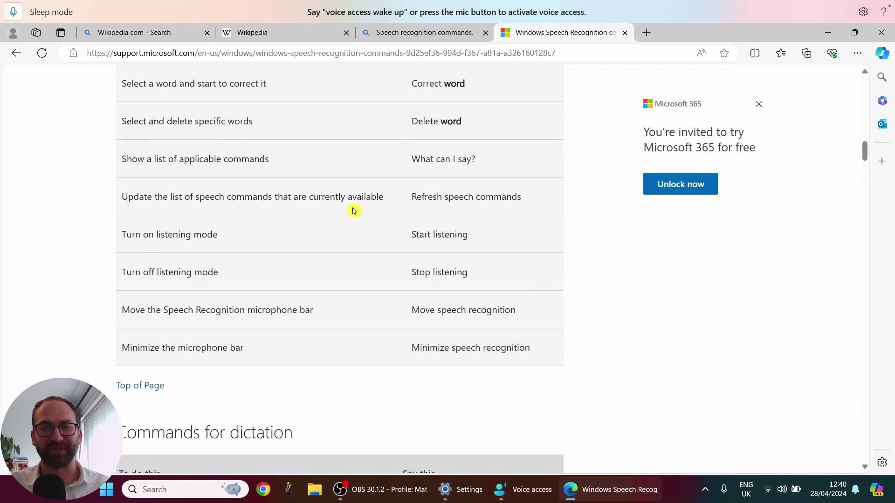
scroll(393, 243, "down", 4)
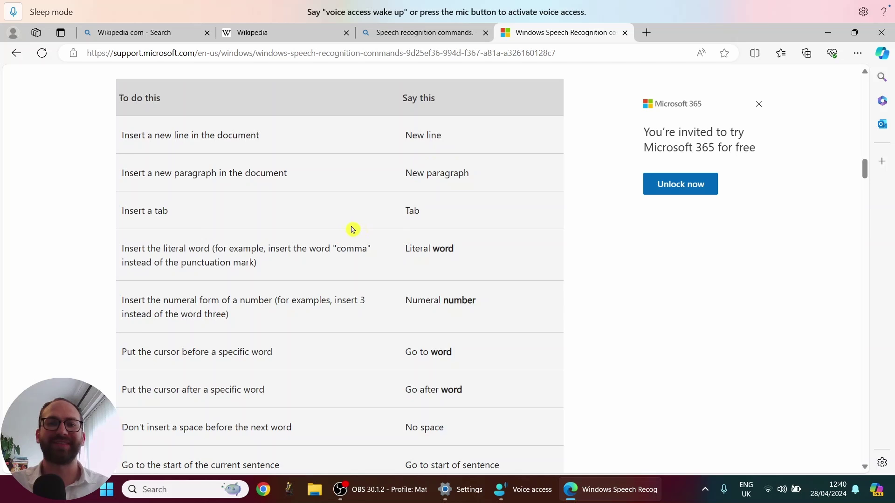
scroll(353, 229, "down", 2)
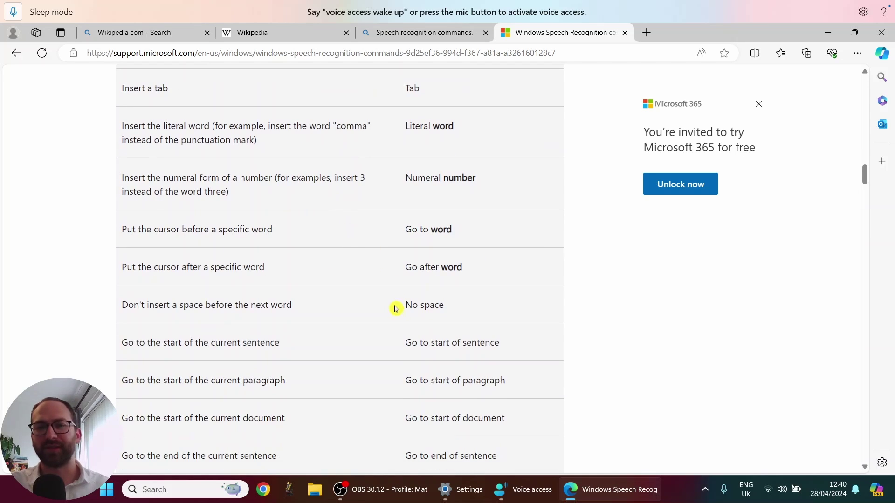
scroll(384, 273, "down", 3)
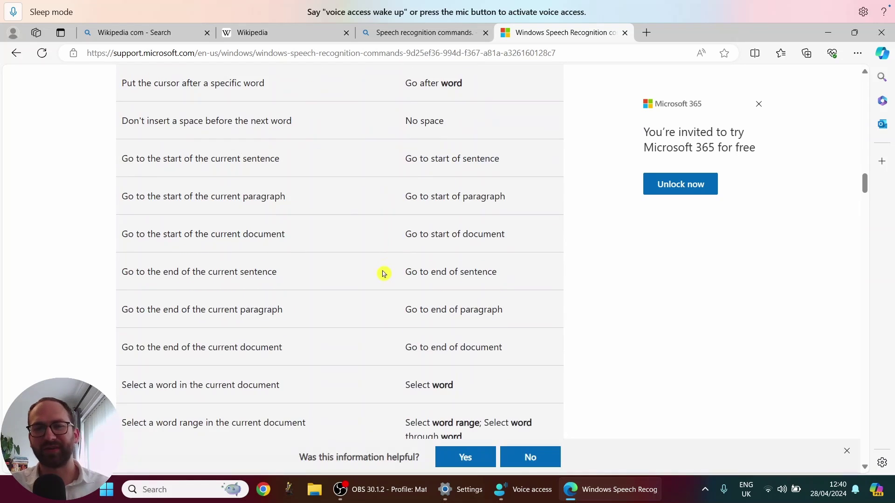
scroll(381, 274, "down", 1)
scroll(357, 255, "down", 1)
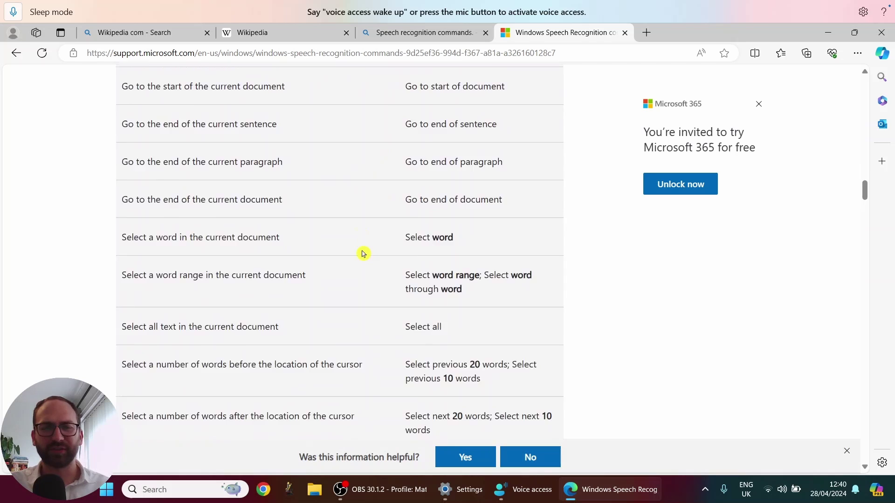
scroll(366, 247, "down", 6)
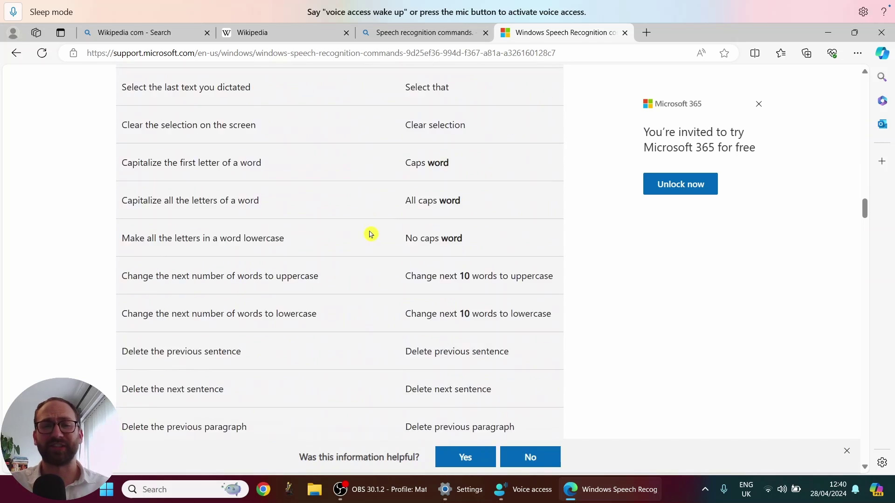
scroll(370, 234, "down", 8)
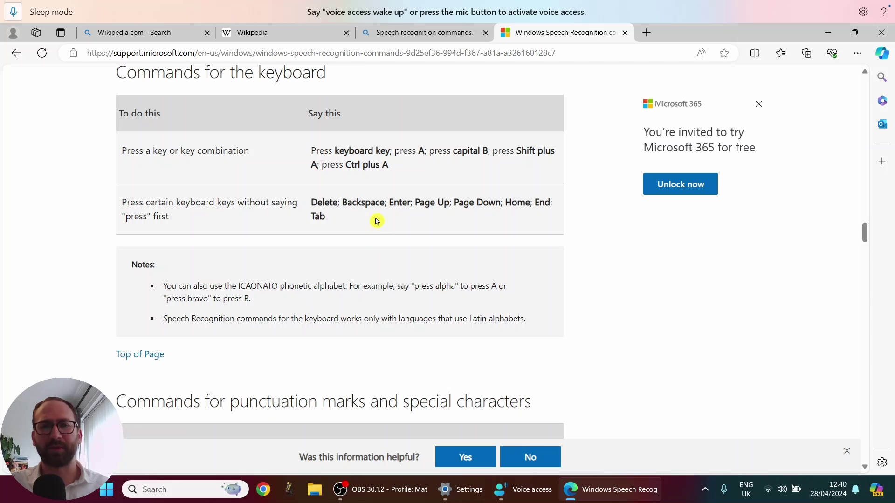
scroll(376, 220, "down", 2)
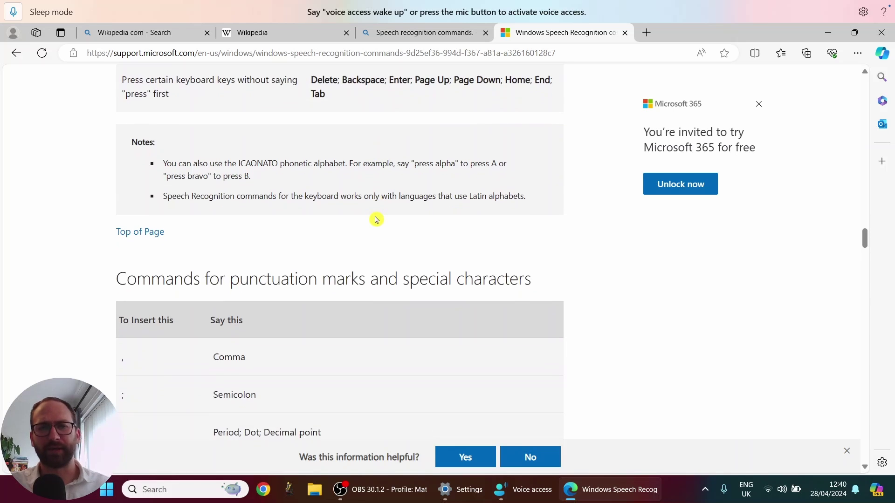
scroll(376, 219, "down", 2)
scroll(375, 248, "down", 1)
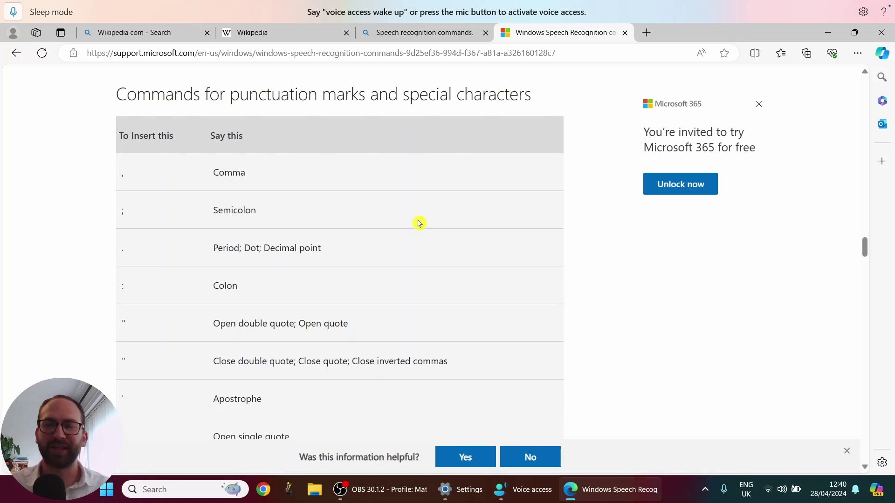
- Check the automatic punctuation setting under voice access's Manage options, then dismiss the menu
left_click(863, 12)
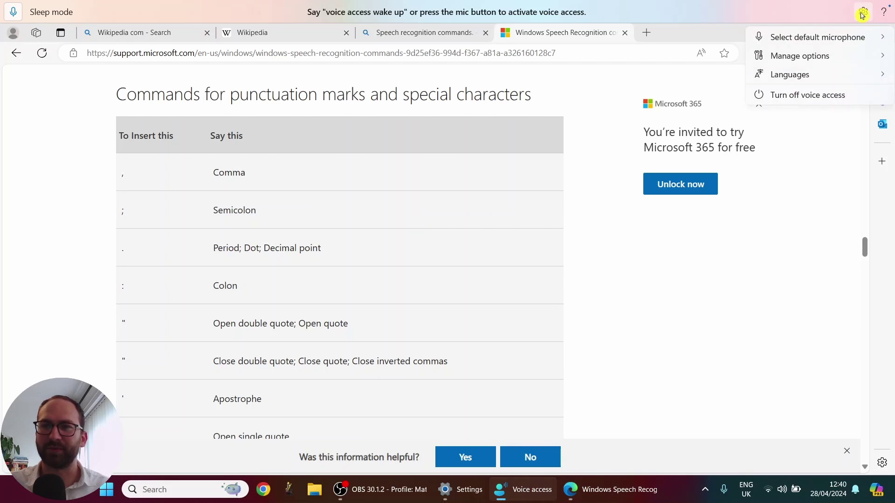
mouse_move(835, 58)
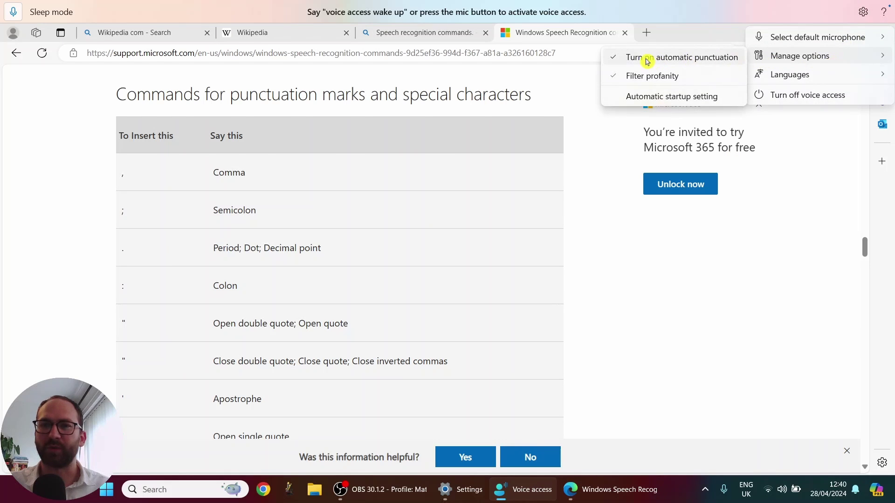
left_click(467, 206)
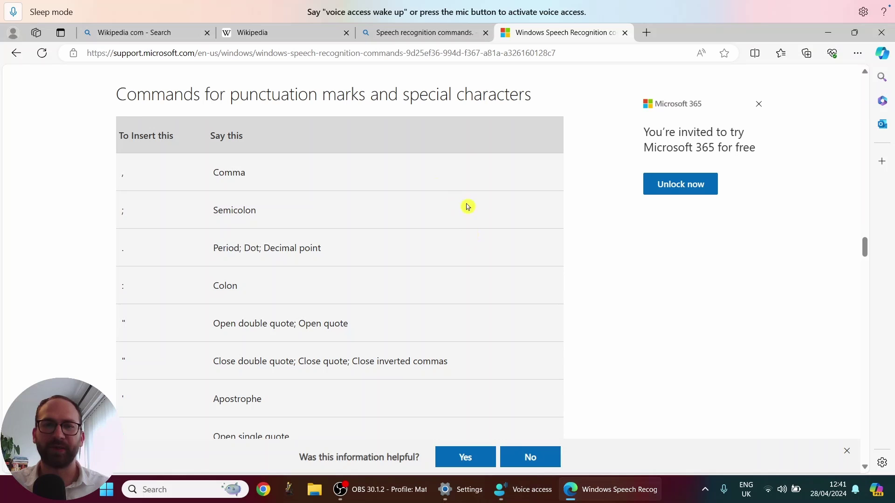
- Read through the punctuation table past the copyright and degree signs to the Windows and apps commands
scroll(452, 256, "down", 2)
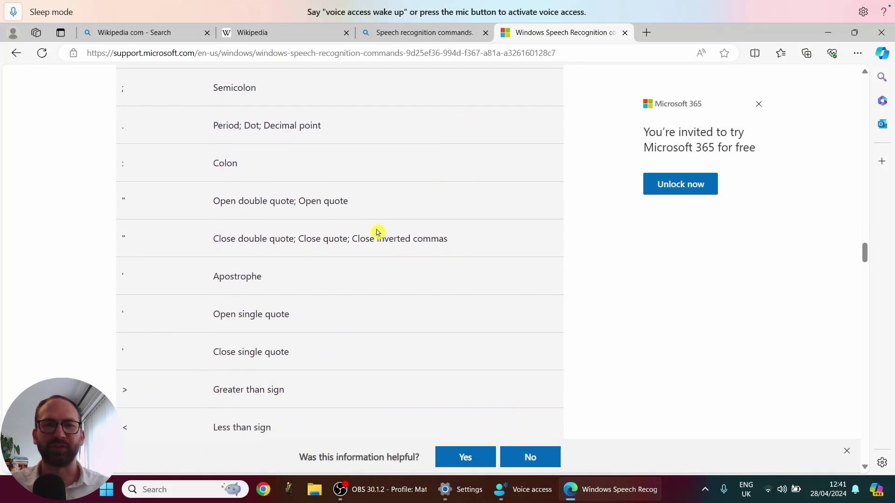
scroll(409, 242, "down", 2)
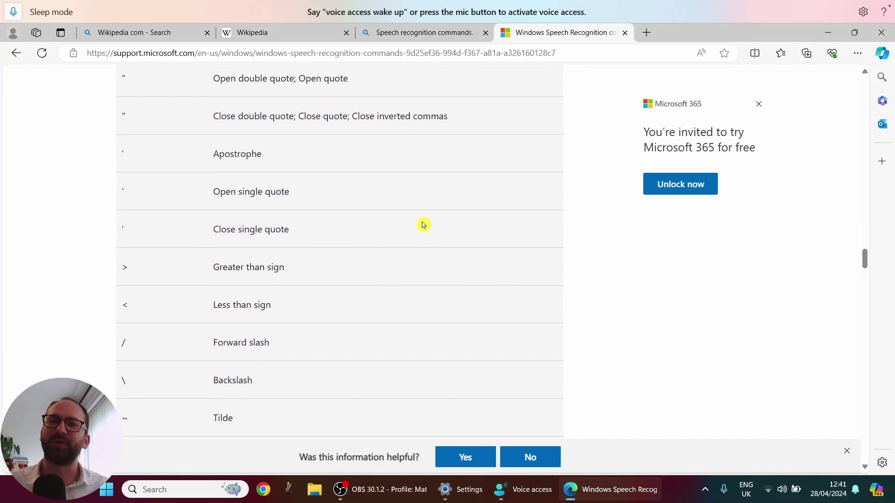
scroll(426, 222, "down", 2)
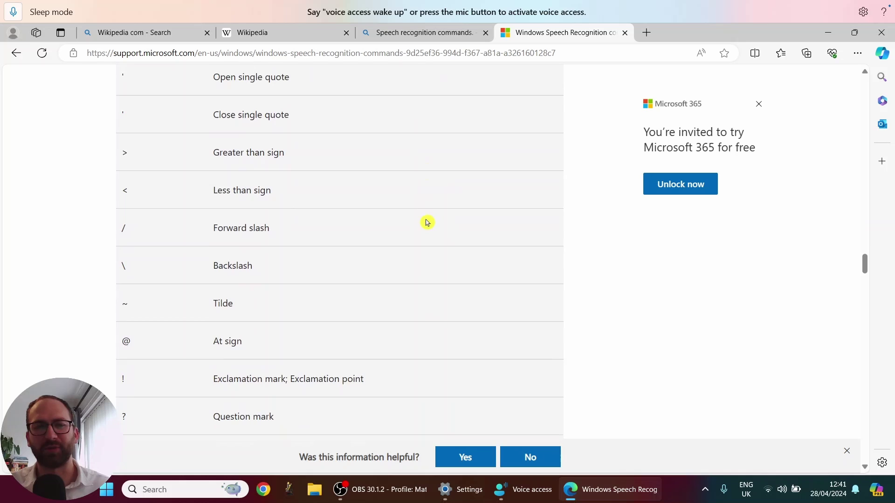
scroll(414, 240, "down", 2)
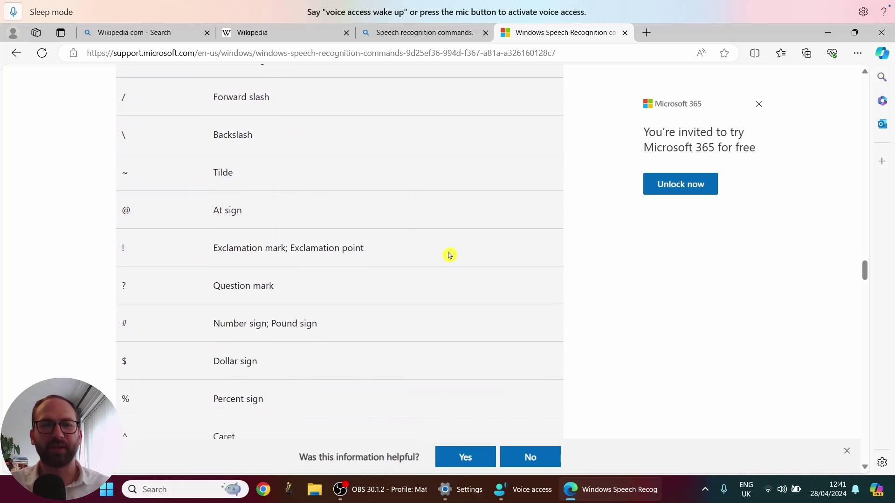
scroll(443, 249, "up", 1)
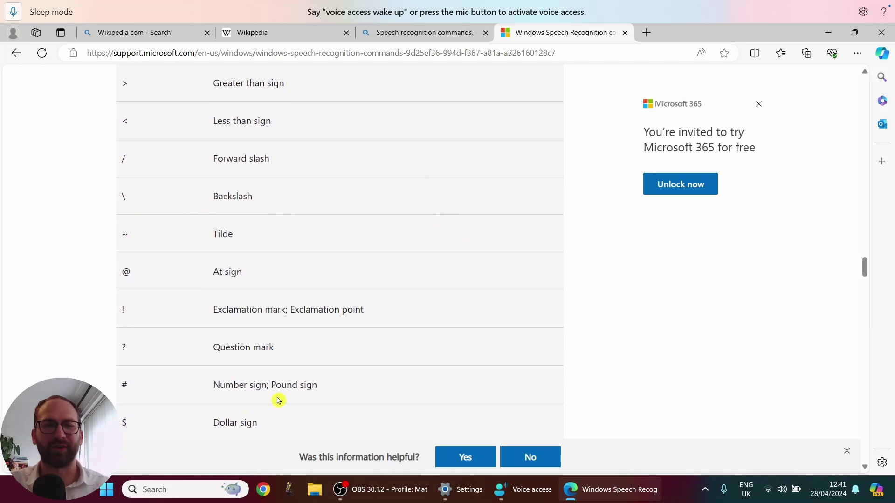
scroll(334, 376, "down", 5)
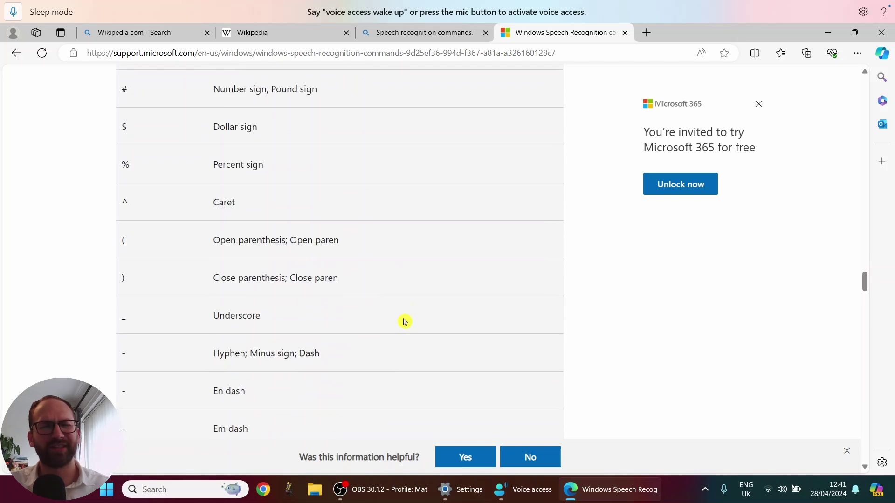
scroll(405, 321, "down", 8)
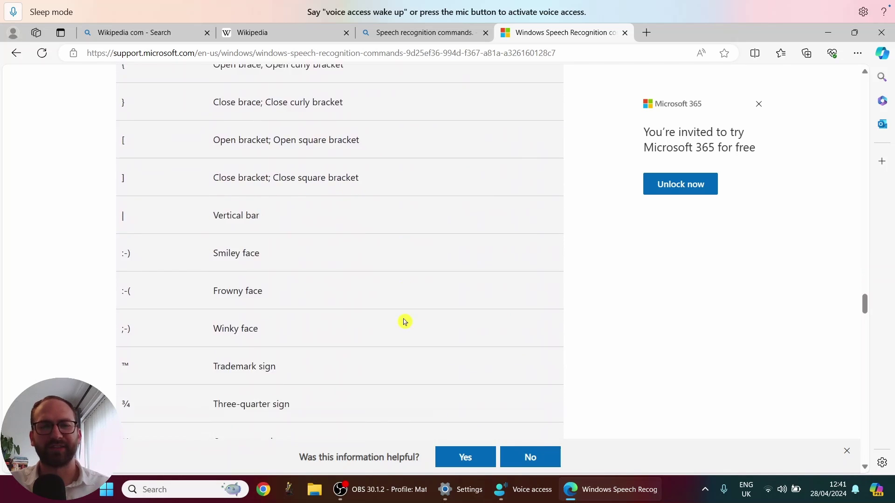
scroll(405, 322, "down", 3)
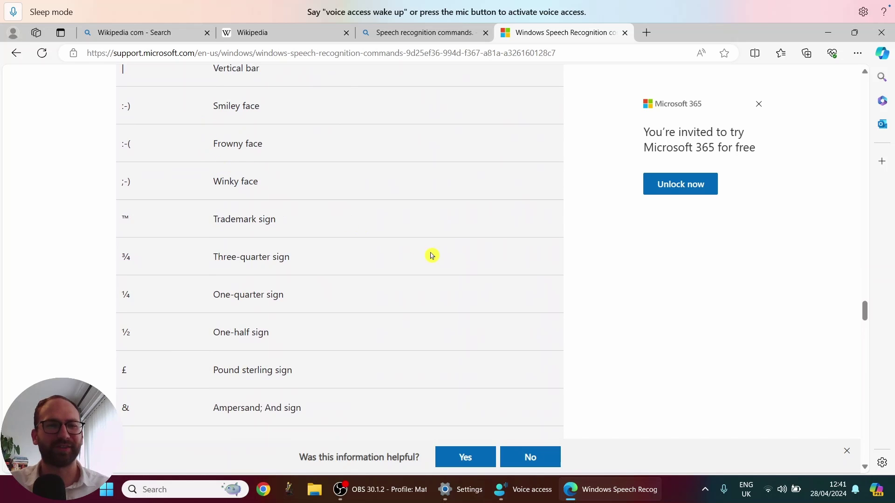
scroll(432, 256, "down", 10)
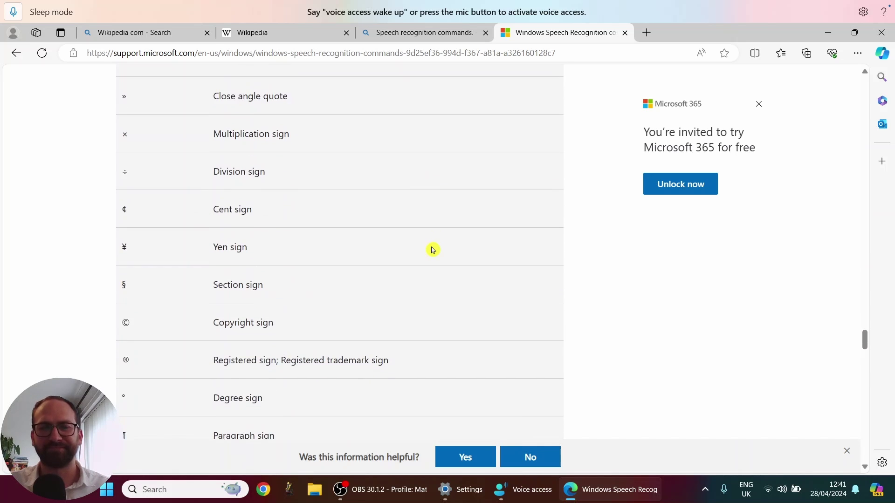
scroll(432, 249, "down", 10)
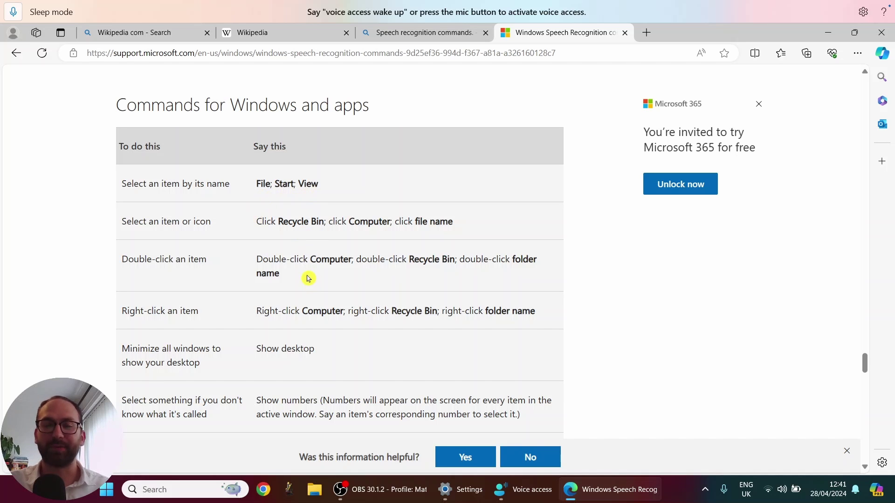
- Scroll past the Windows and apps commands to the mouse table covering mousegrid and dragging
scroll(301, 336, "down", 3)
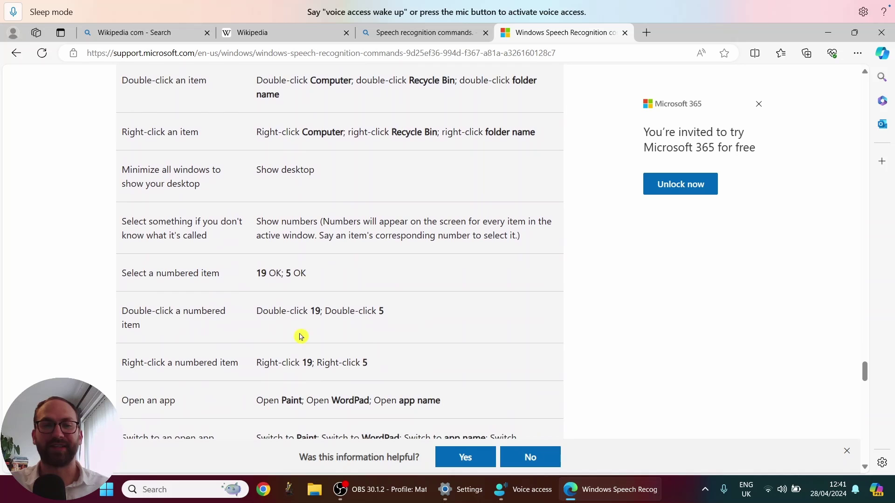
scroll(372, 337, "down", 5)
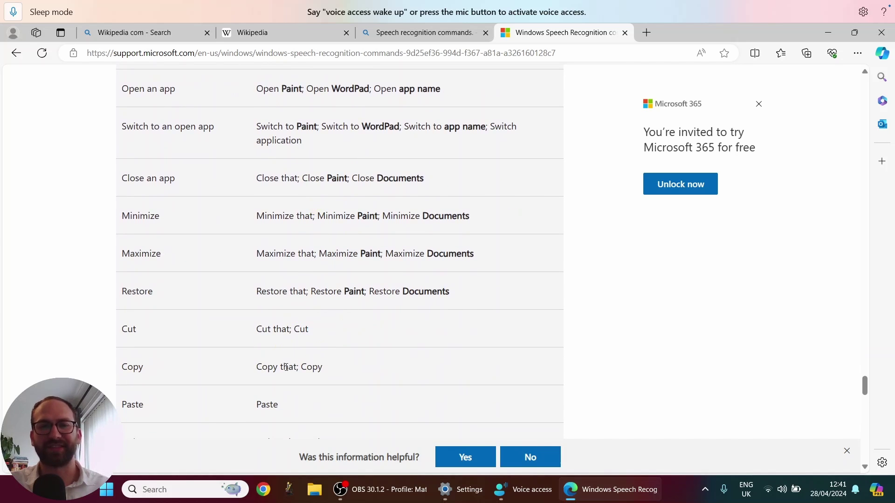
scroll(293, 370, "down", 10)
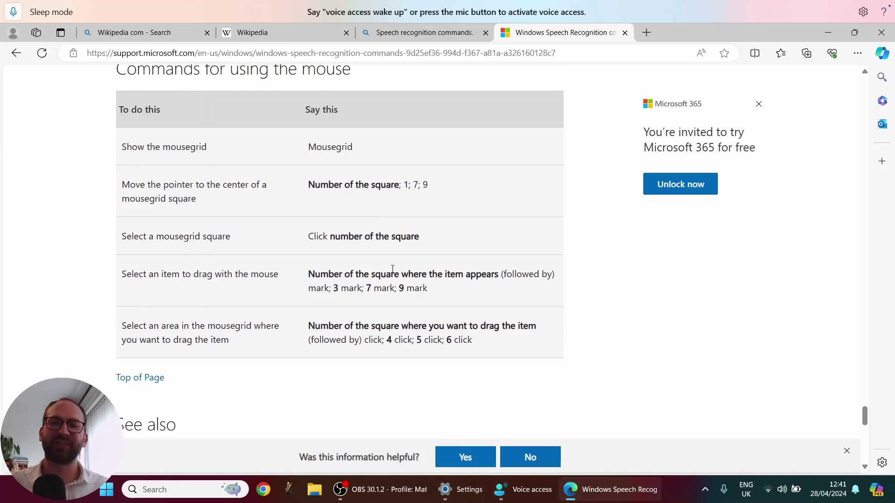